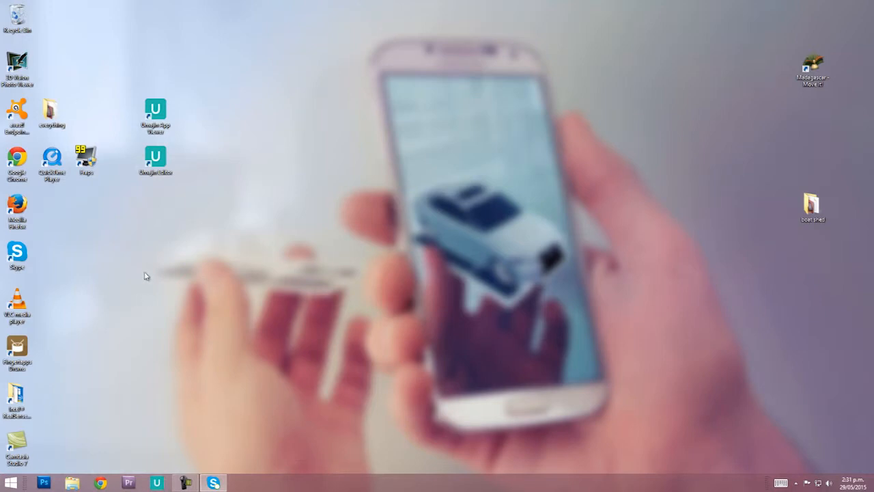
Launch Umajin Editor and sign in with the account's e-mail address and password.
double_click(162, 166)
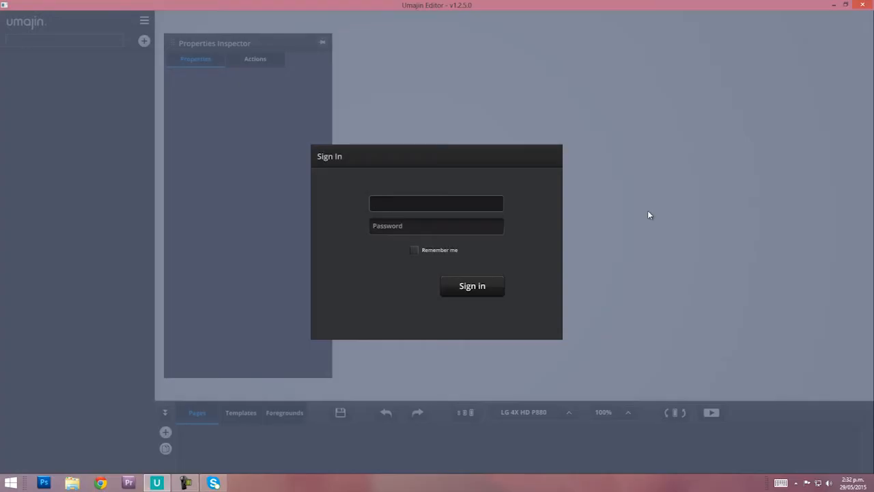
text(example@umajin.com)
key(Tab)
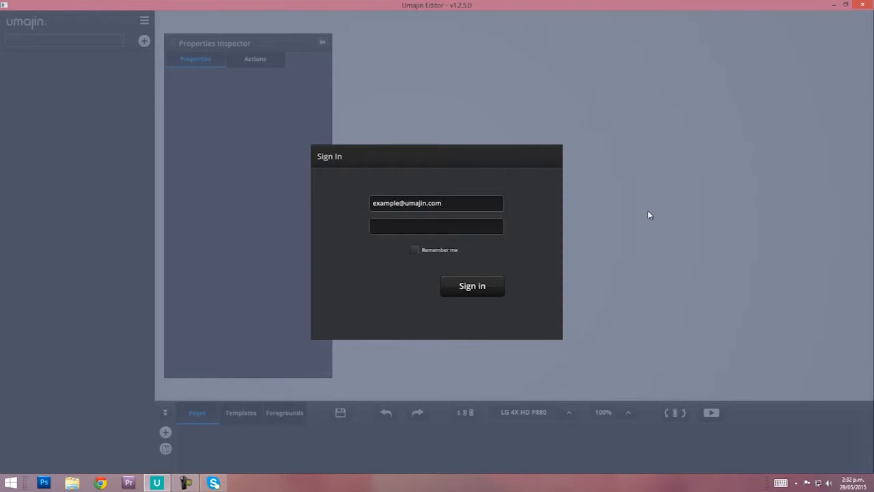
text(****)
click(465, 287)
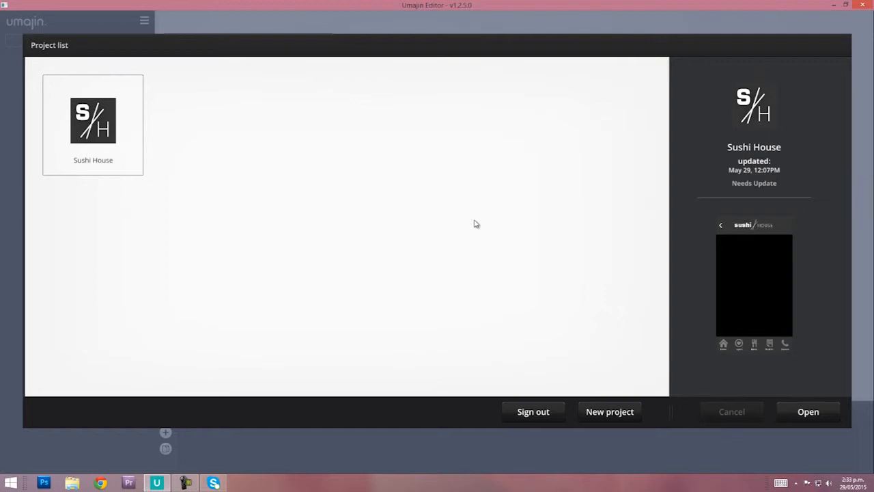
View the new project blueprints without creating one, and open the existing Sushi House project.
click(603, 414)
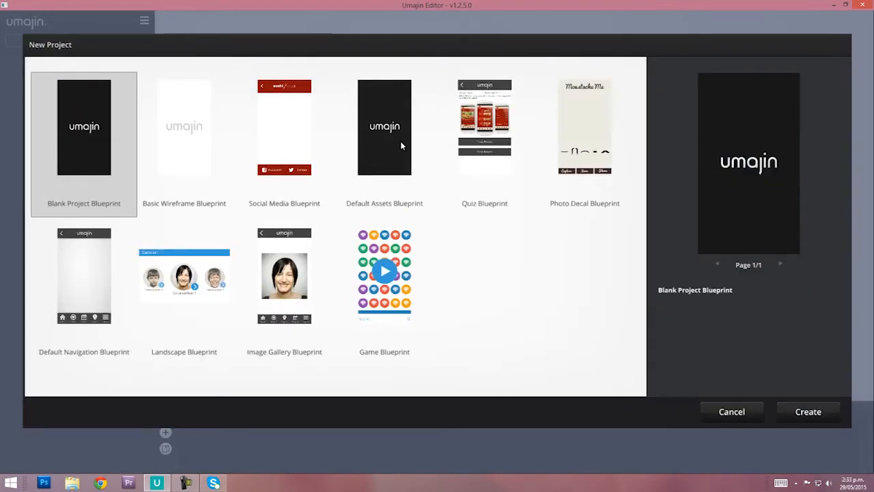
click(711, 409)
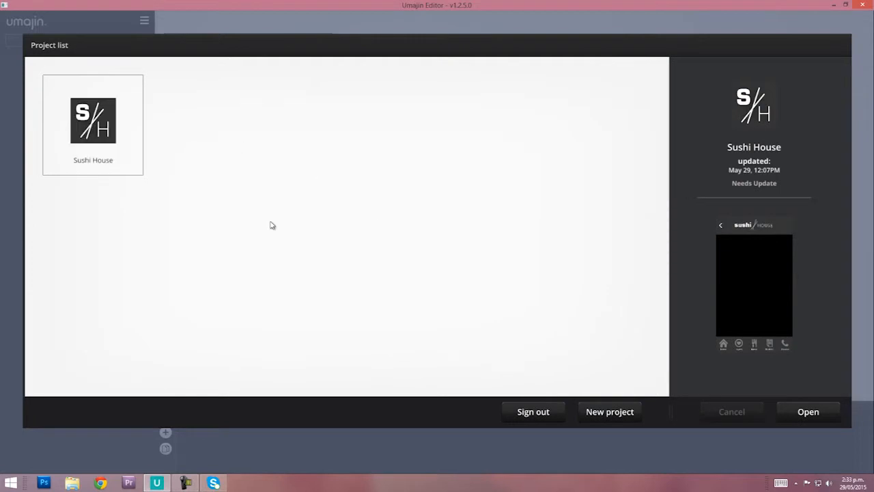
click(811, 414)
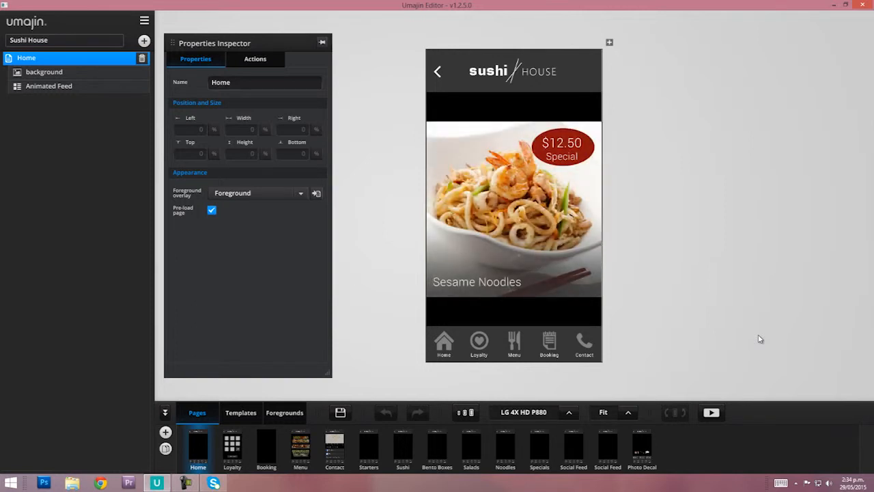
Examine the Loyalty, Booking and Home pages, including the properties and actions of the Home page's background image.
click(239, 455)
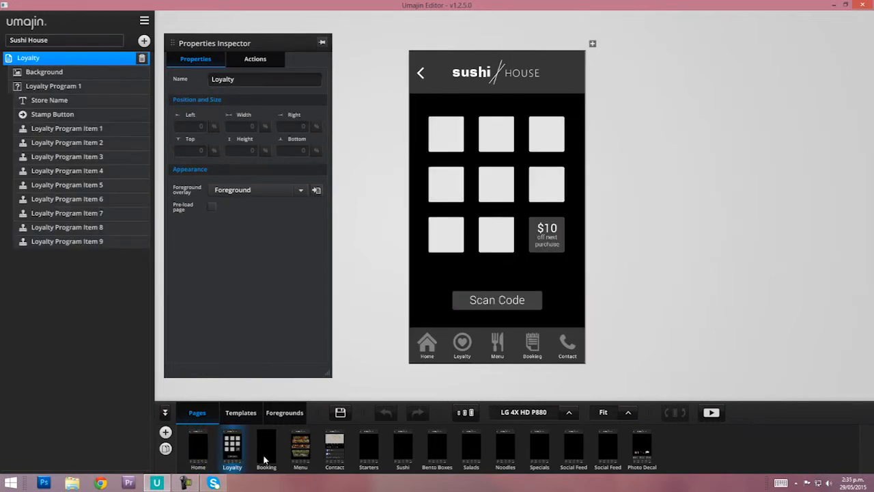
click(265, 460)
click(200, 454)
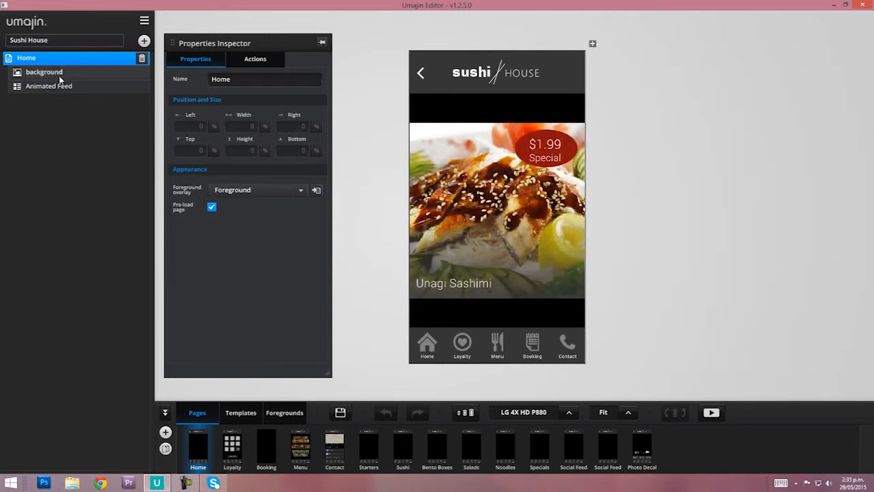
click(60, 76)
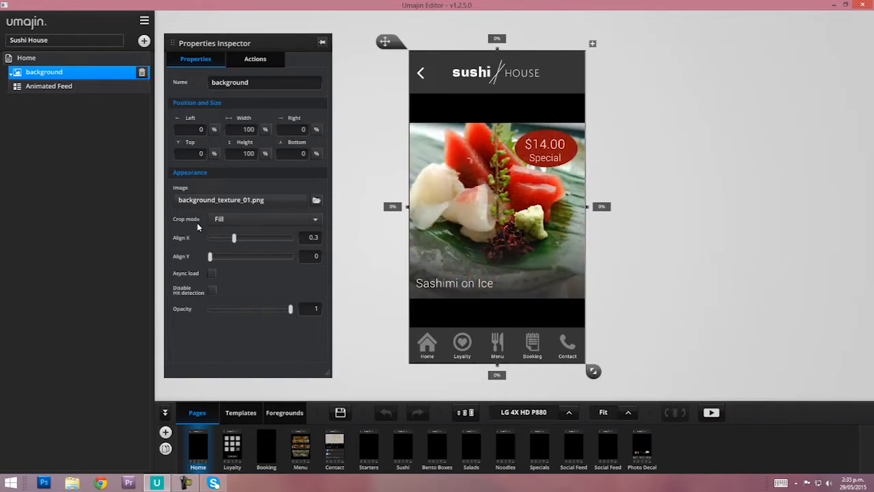
click(252, 60)
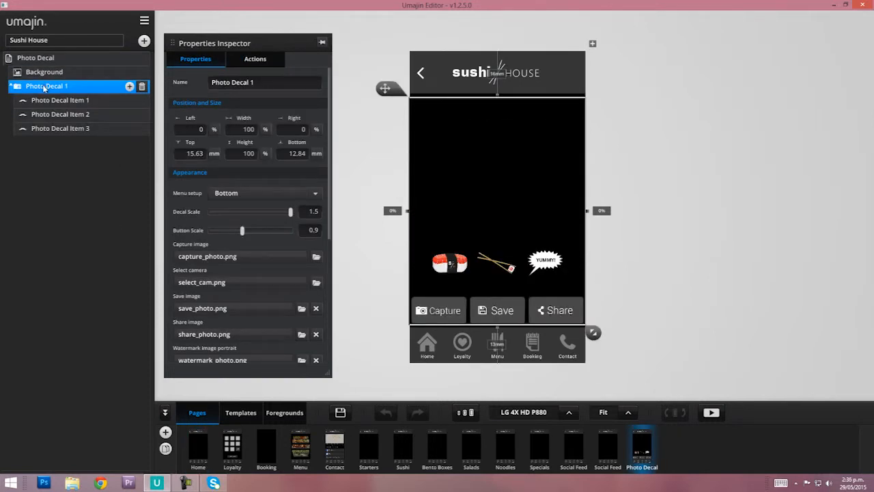
Review the Photo Decal component's properties and its predefined presets without inserting any preset.
scroll(293, 266, down, 5)
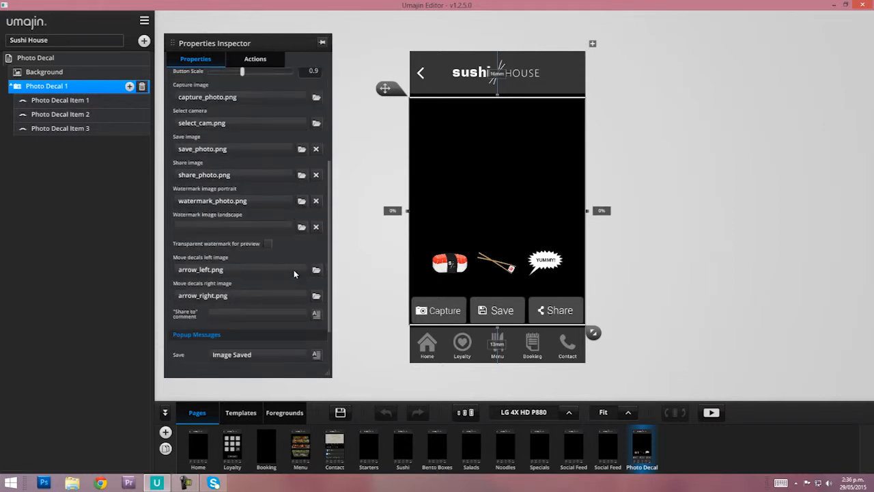
scroll(293, 273, down, 1)
click(199, 351)
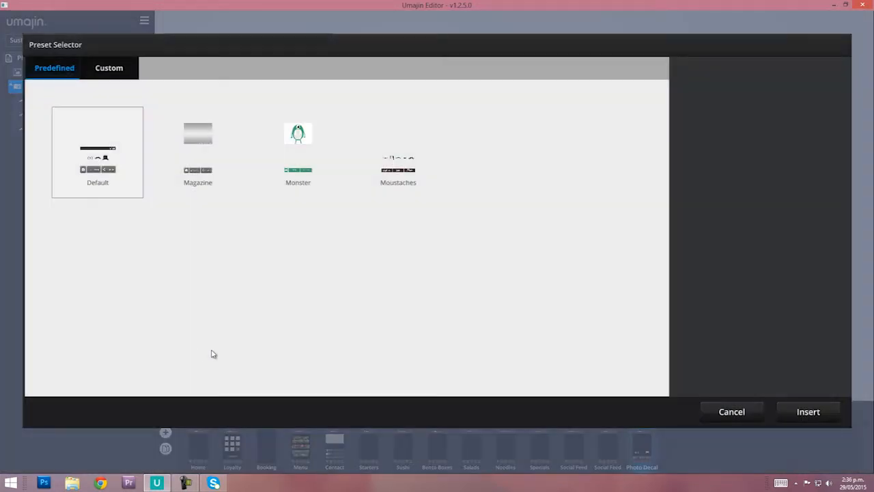
click(729, 410)
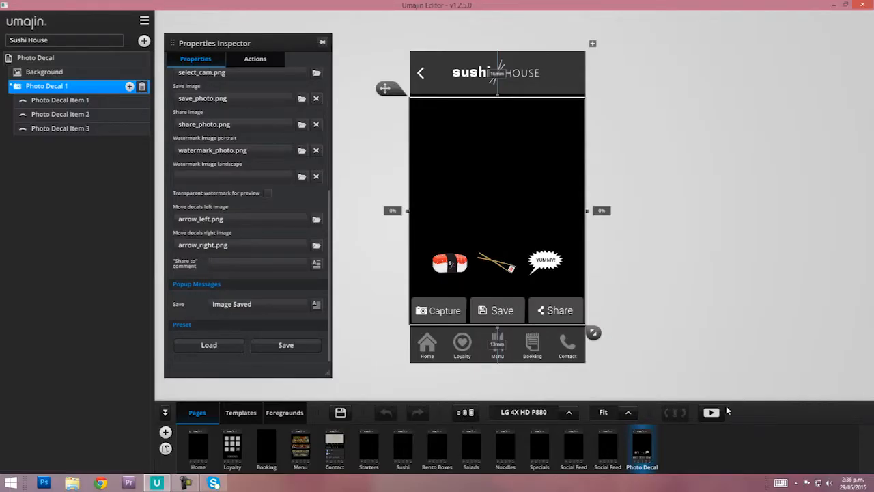
Set the Loyalty page's foreground overlay to Foreground.
click(232, 448)
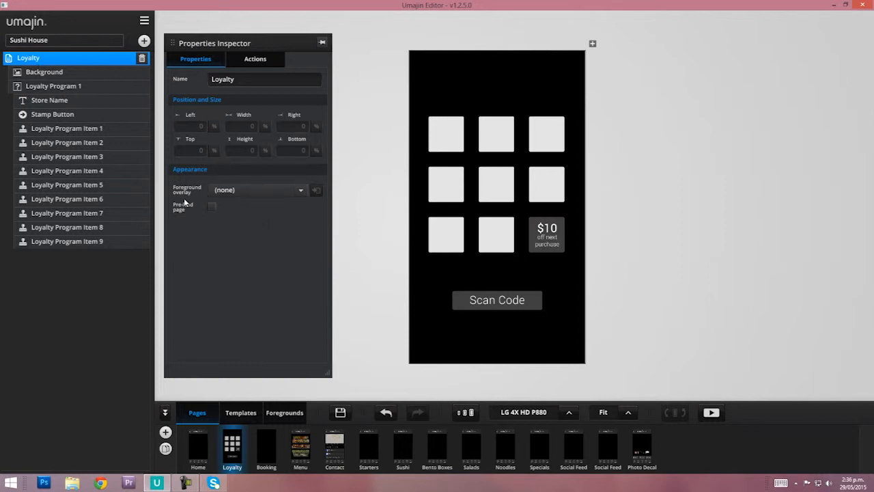
click(225, 194)
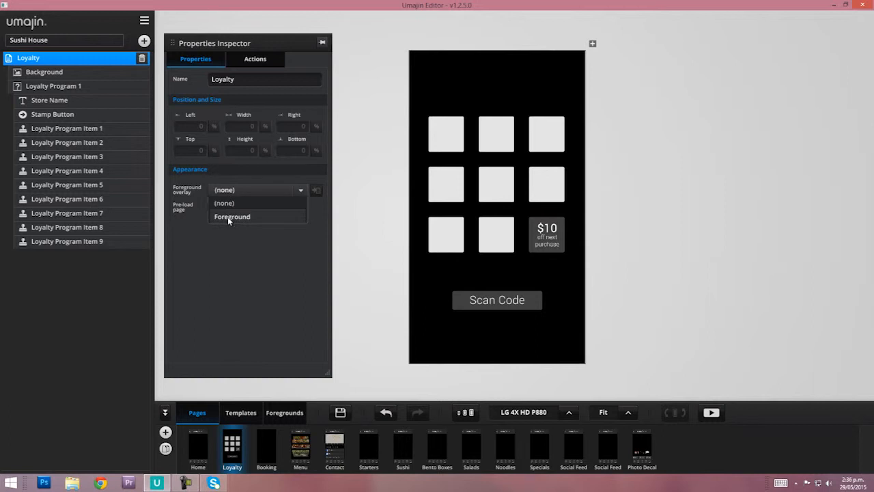
click(229, 217)
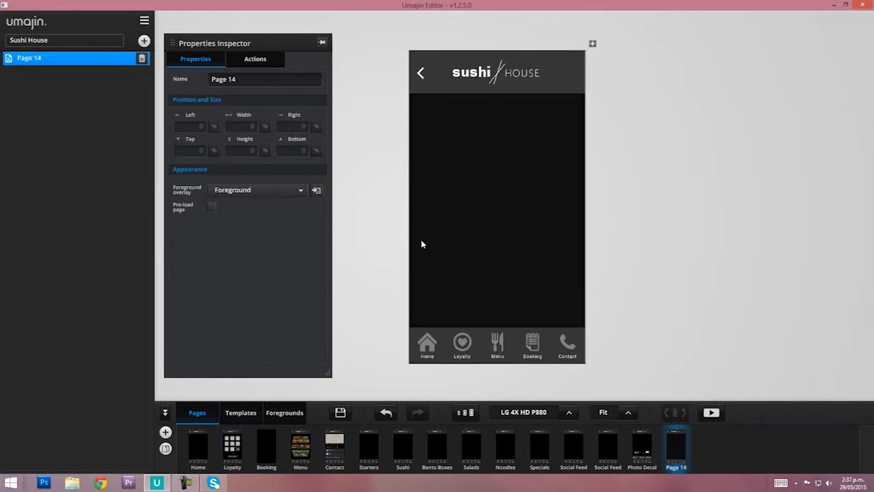
Insert an Image component on the blank Page 14, using Carousel_cat6.png as its picture.
click(143, 42)
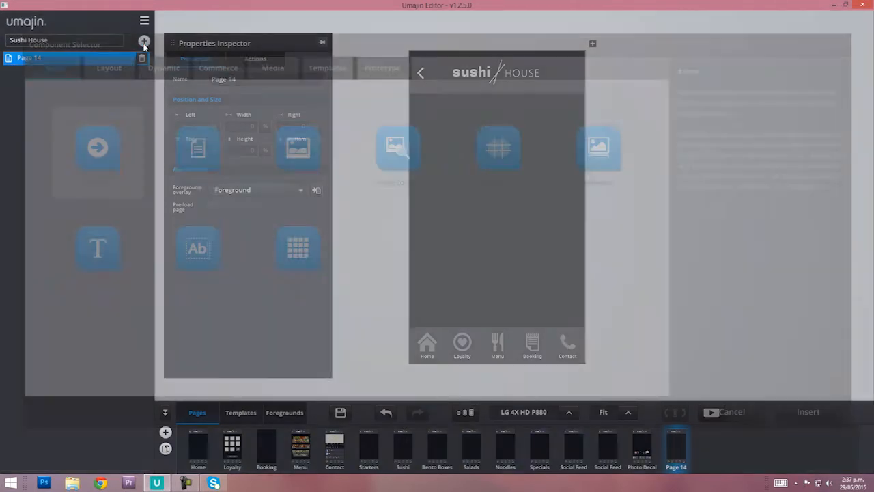
click(311, 161)
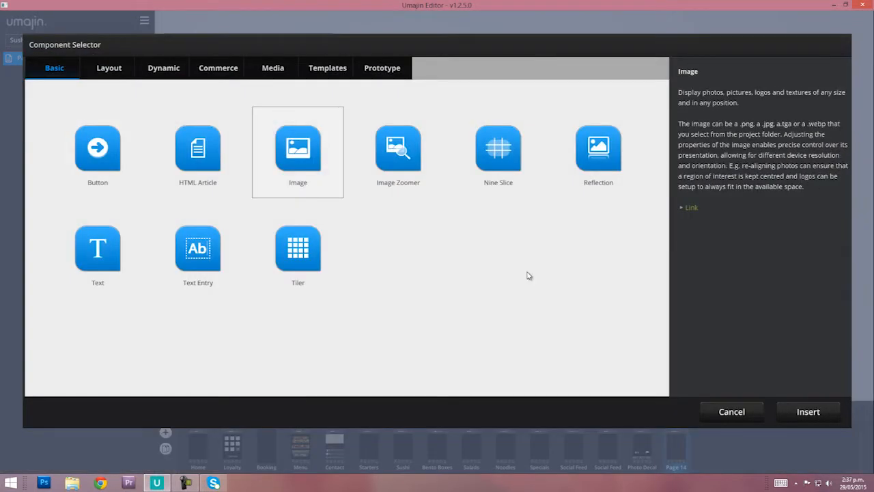
click(808, 412)
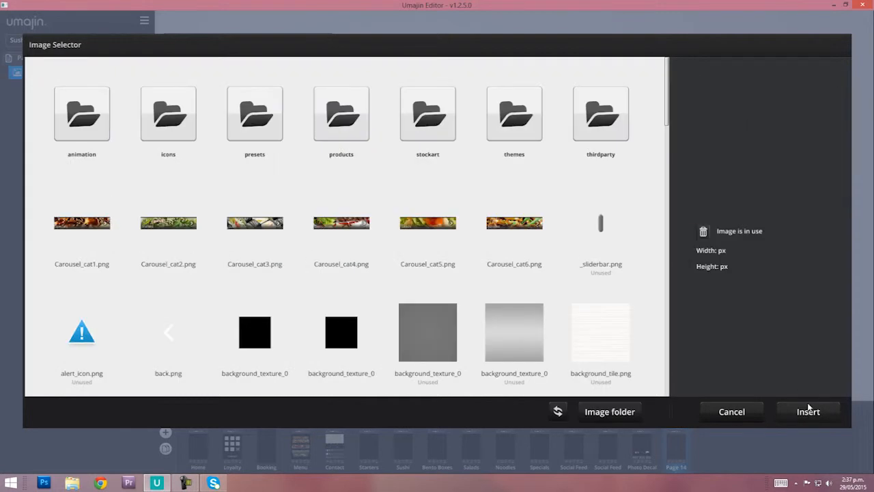
click(522, 235)
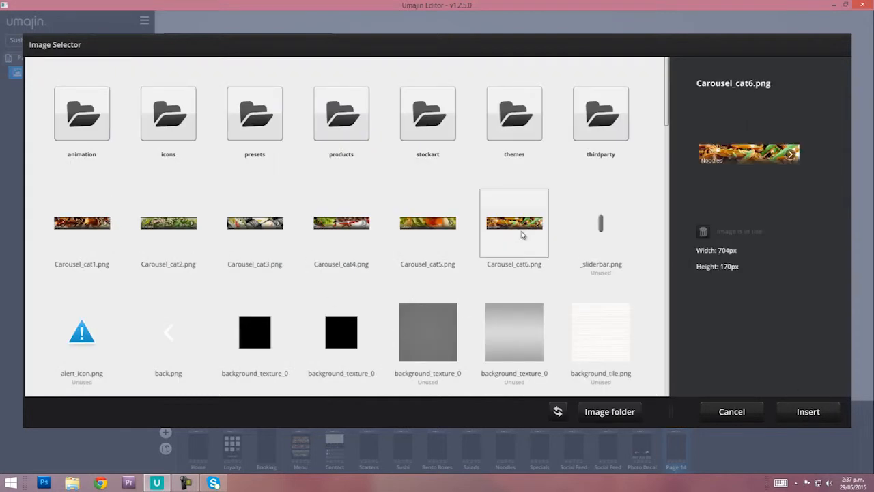
click(812, 417)
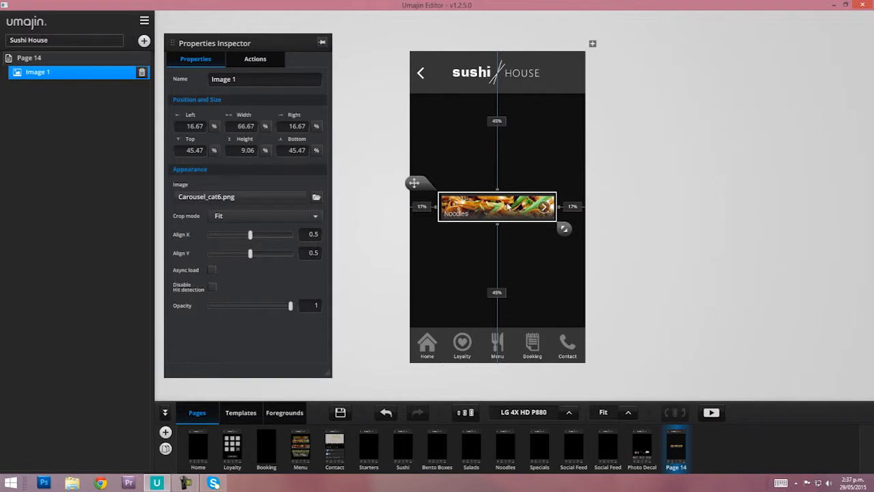
Place the noodles image directly below the header at 100% width and about 34% height, with crop mode Stretch.
drag(508, 205, 476, 119)
drag(538, 136, 597, 215)
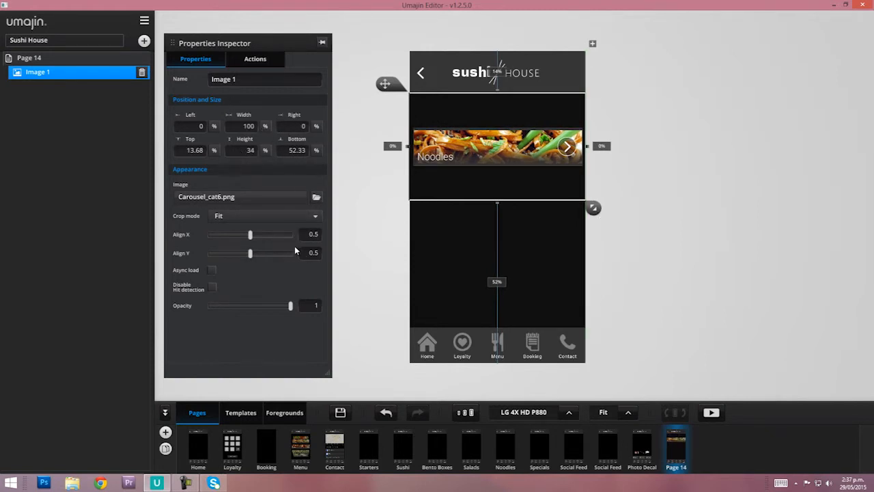
click(249, 216)
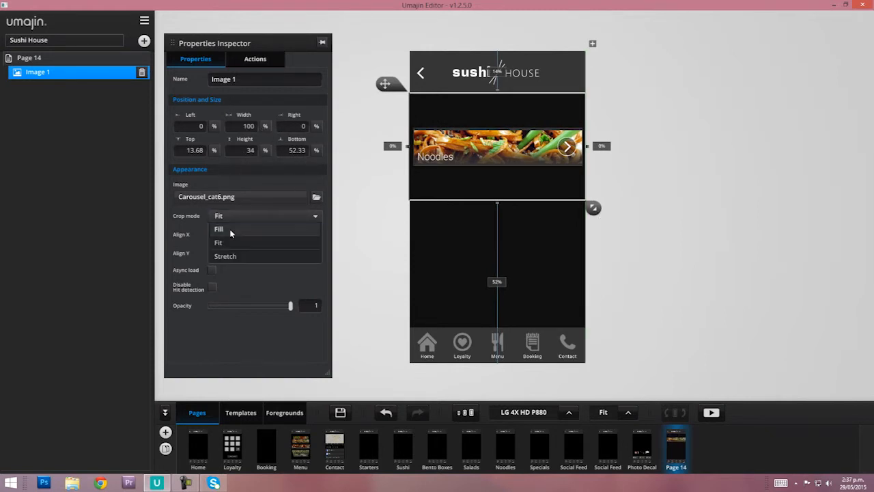
click(230, 230)
click(235, 218)
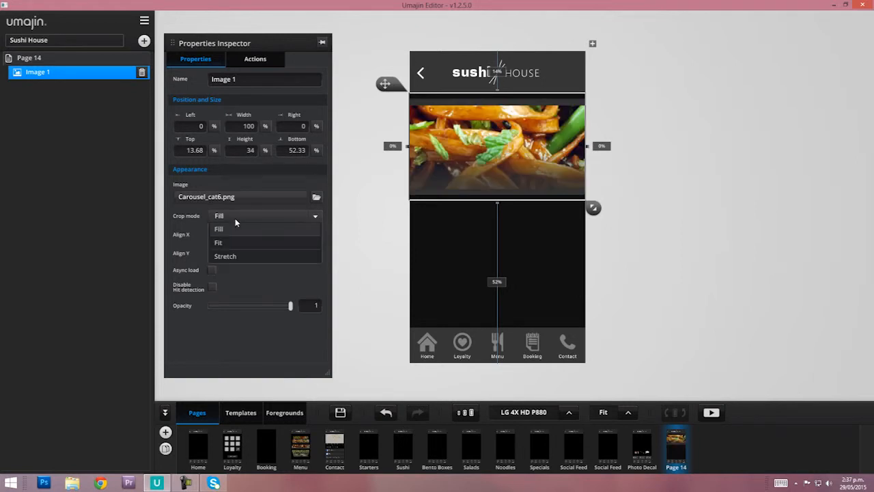
click(233, 257)
Set the noodles image's Align Y to 0.83 and its opacity to 1, and deselect the image.
drag(247, 255, 277, 253)
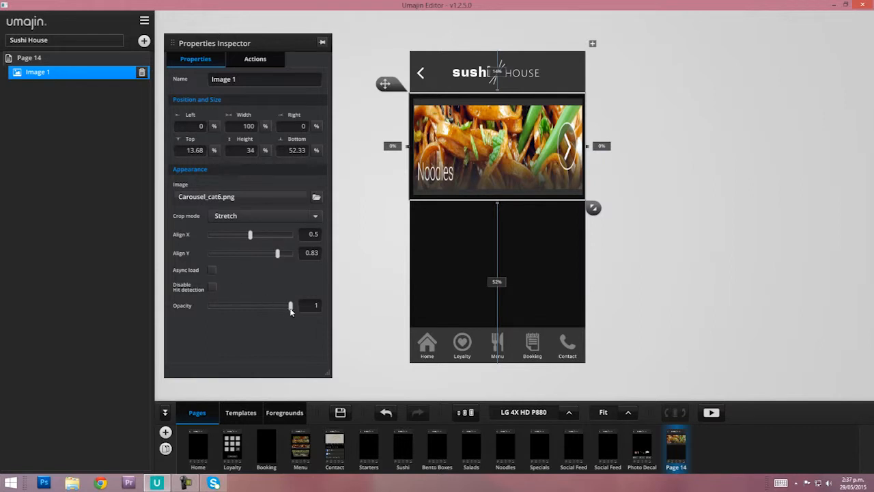
mouse_move(290, 308)
mouse_down()
mouse_move(218, 308)
mouse_move(293, 308)
mouse_up()
click(375, 308)
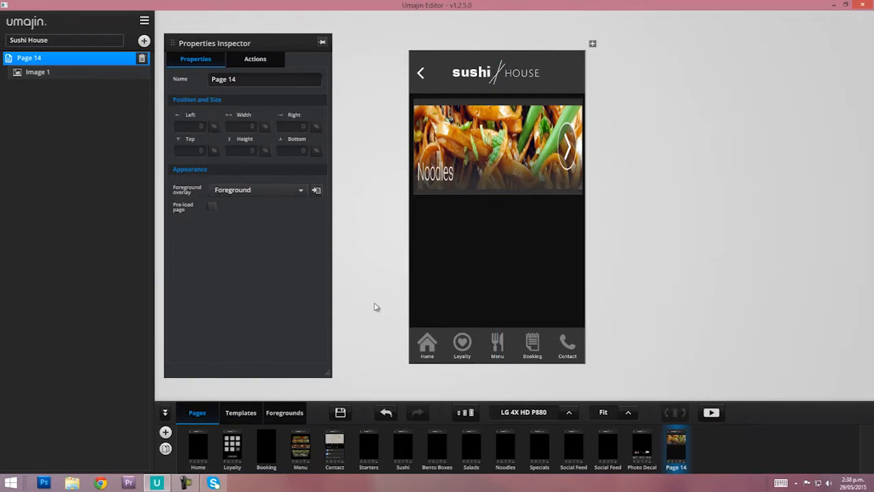
Browse the available components in the Basic, Layout, Dynamic, Commerce, Media and Templates categories.
click(143, 41)
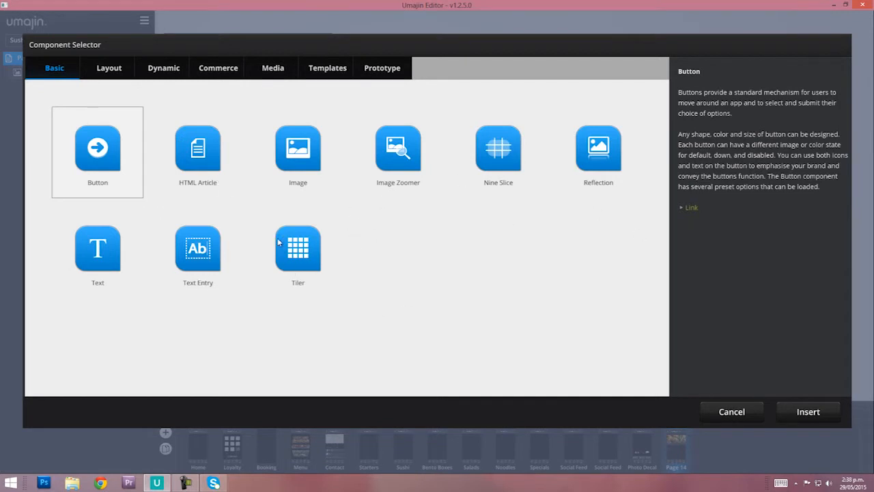
click(117, 76)
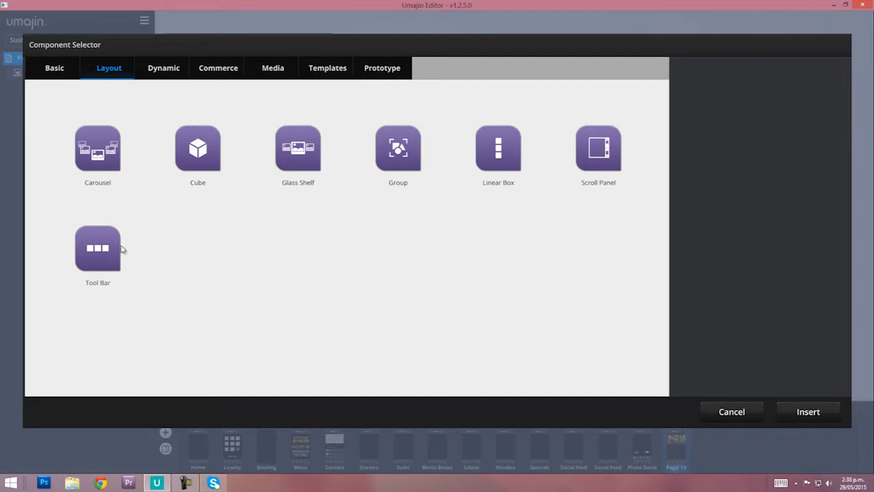
click(172, 69)
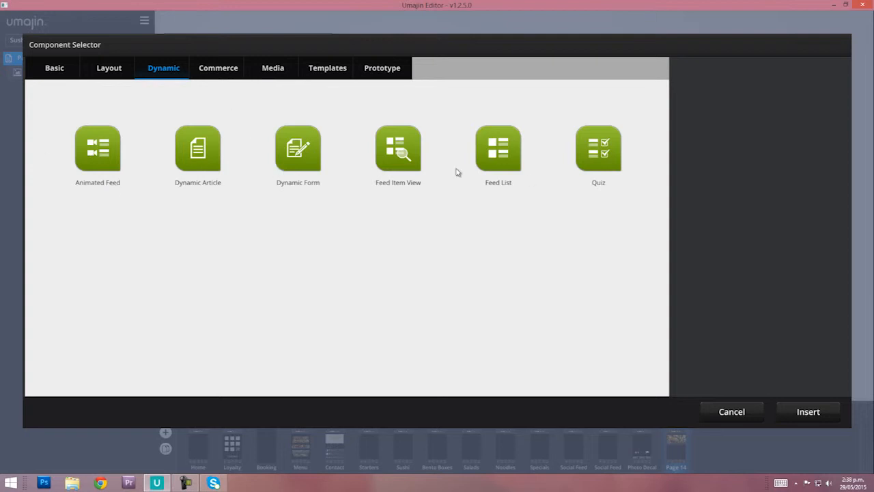
click(216, 68)
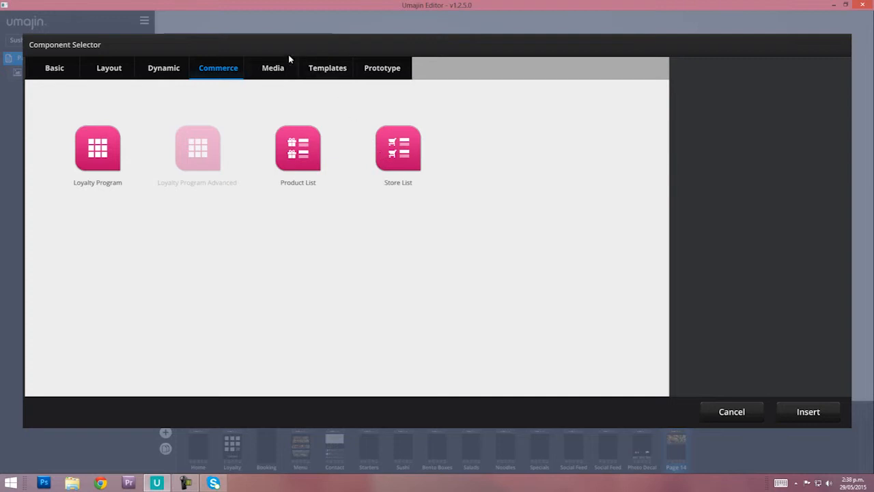
click(270, 72)
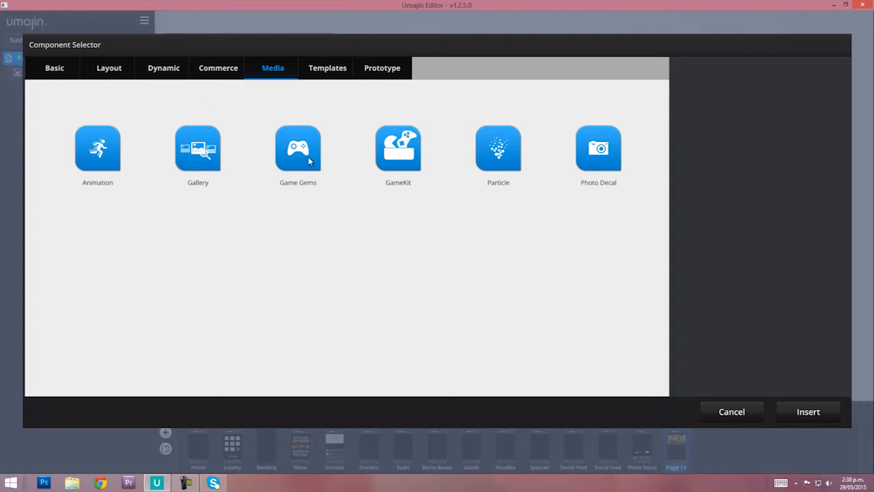
click(335, 69)
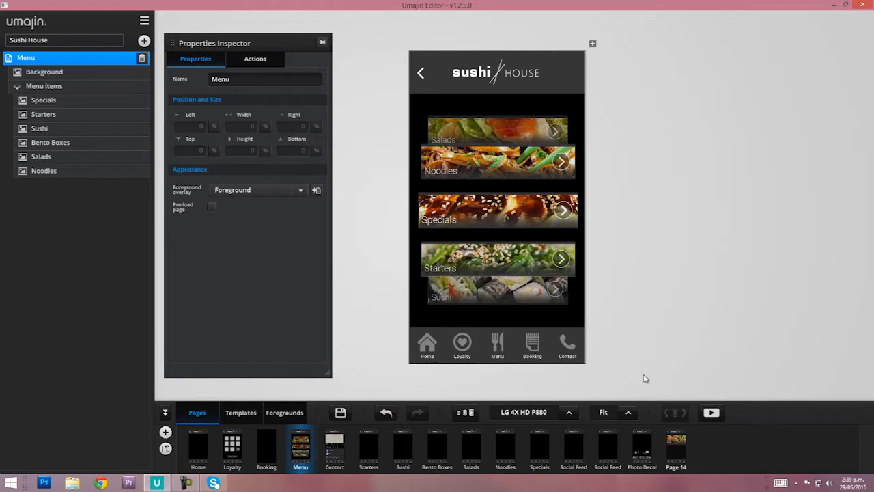
Preview the Menu page's layout on the iPad mini and on the Galaxy Tab.
click(568, 414)
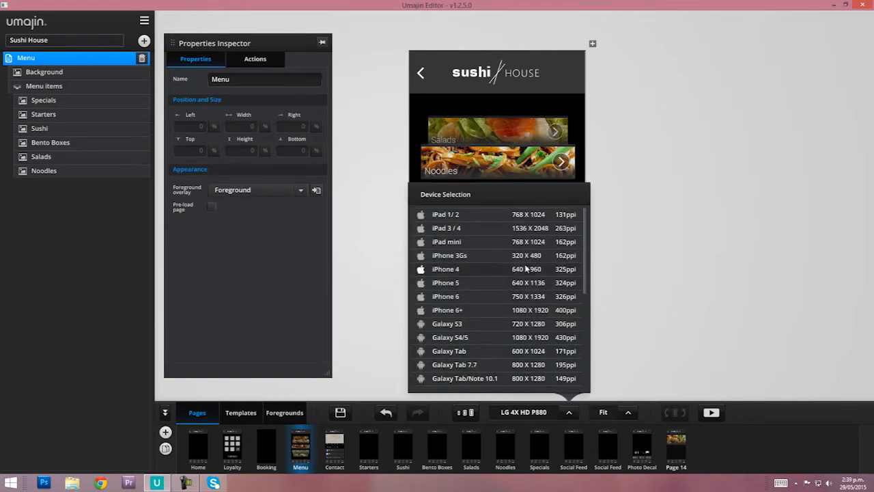
click(454, 244)
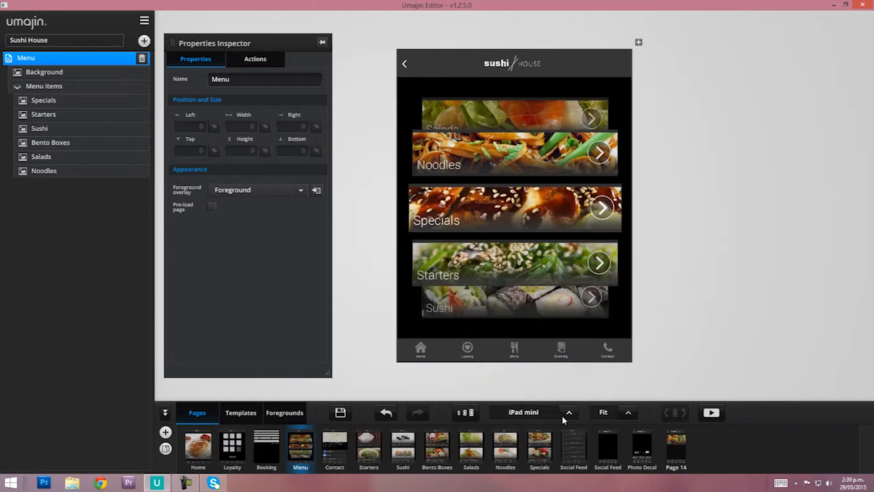
click(569, 412)
click(468, 353)
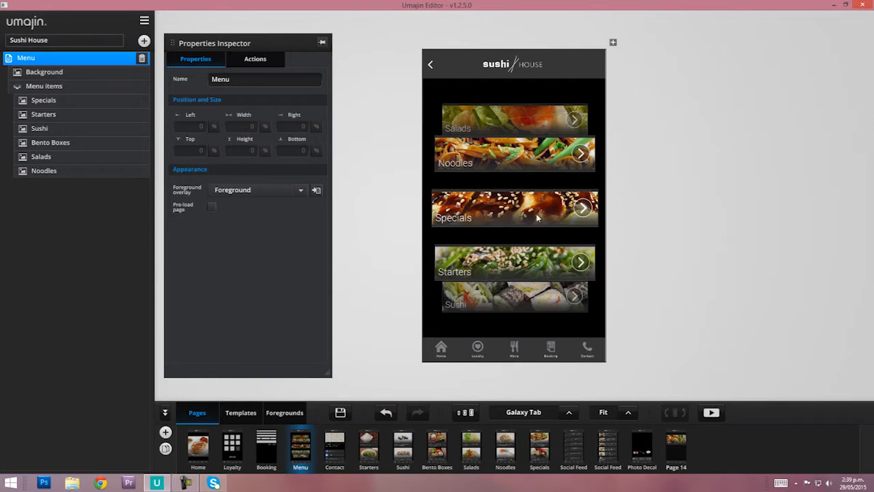
Compare the Menu page's layout on several devices side by side in the project preview, and close the preview.
click(466, 414)
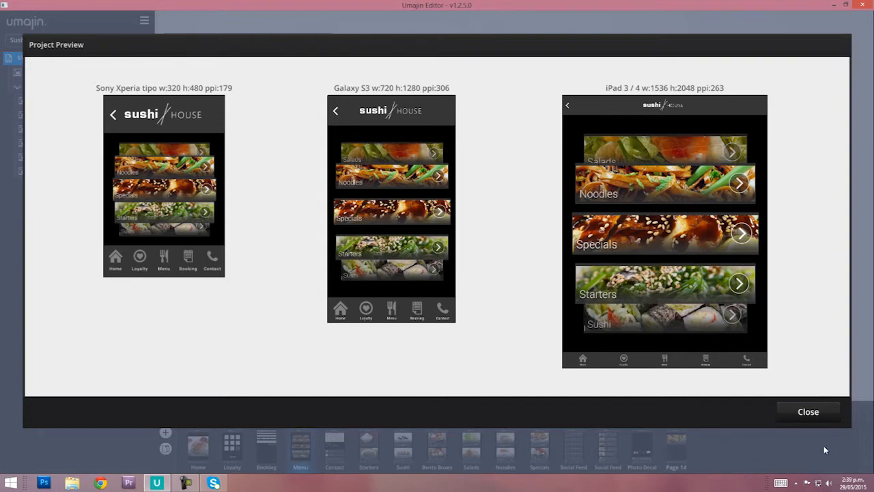
click(811, 411)
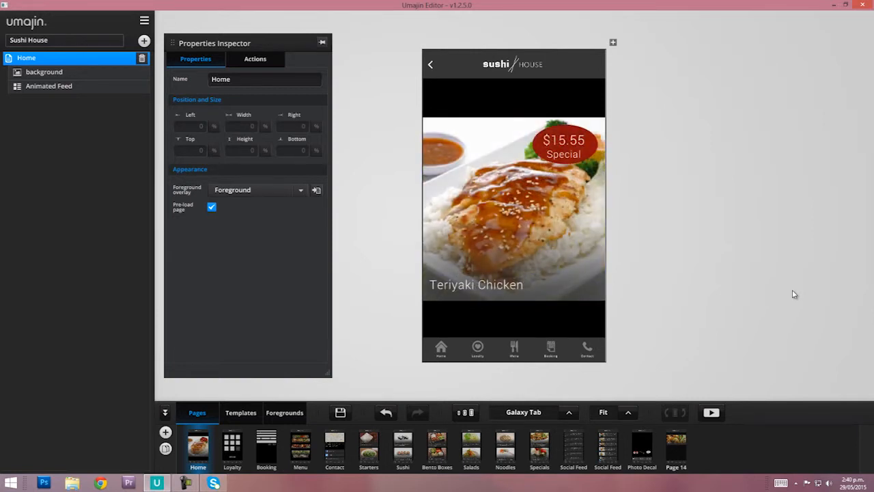
Run the app from the Home page and visit its Loyalty, Menu, Home and Booking pages.
click(711, 413)
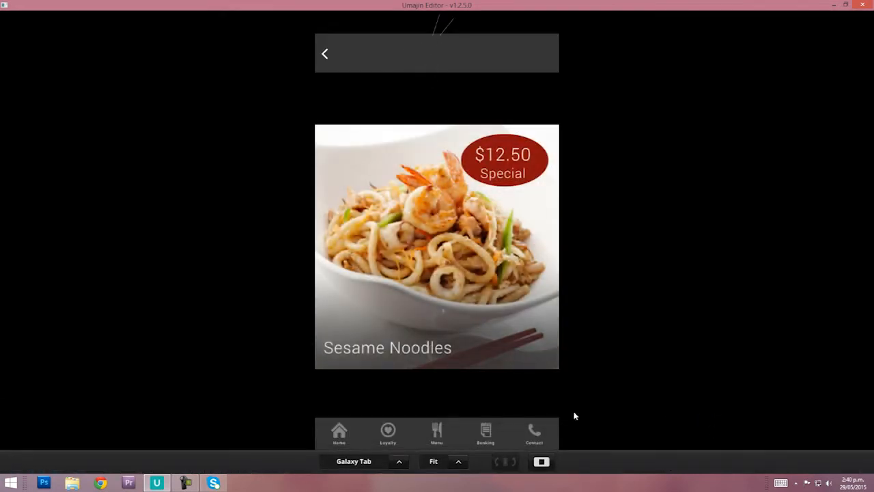
click(388, 430)
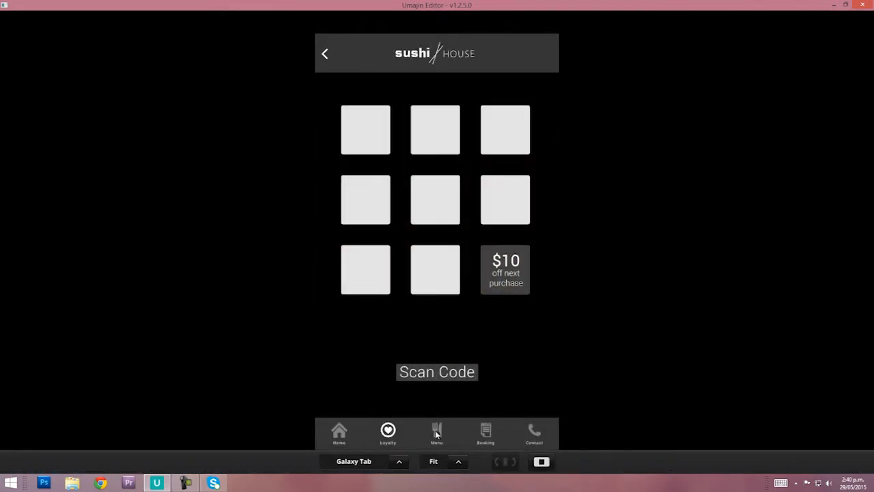
click(437, 432)
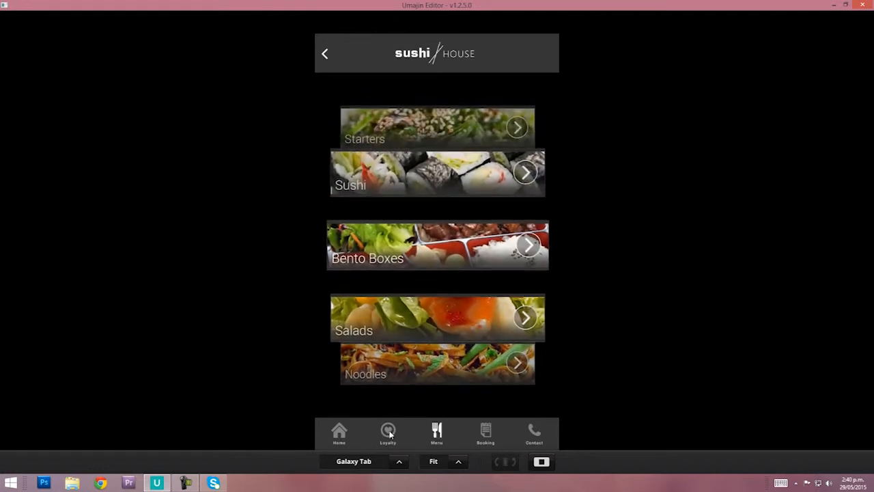
click(389, 432)
click(340, 434)
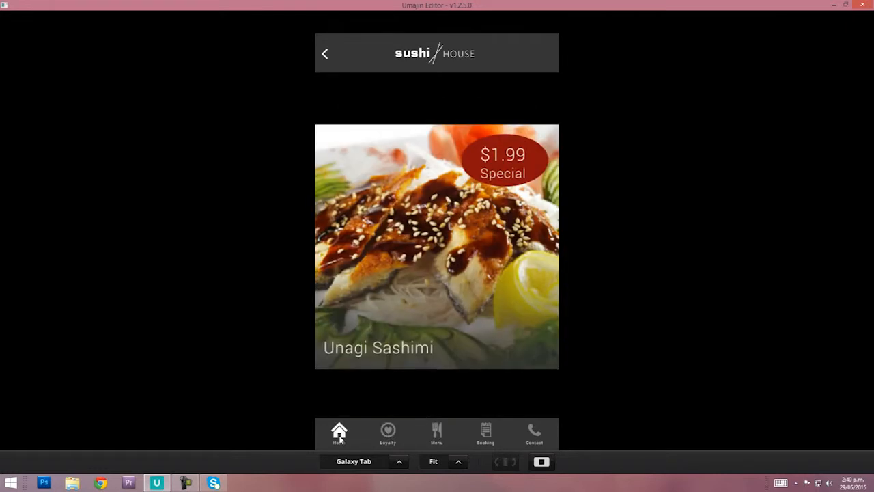
click(485, 430)
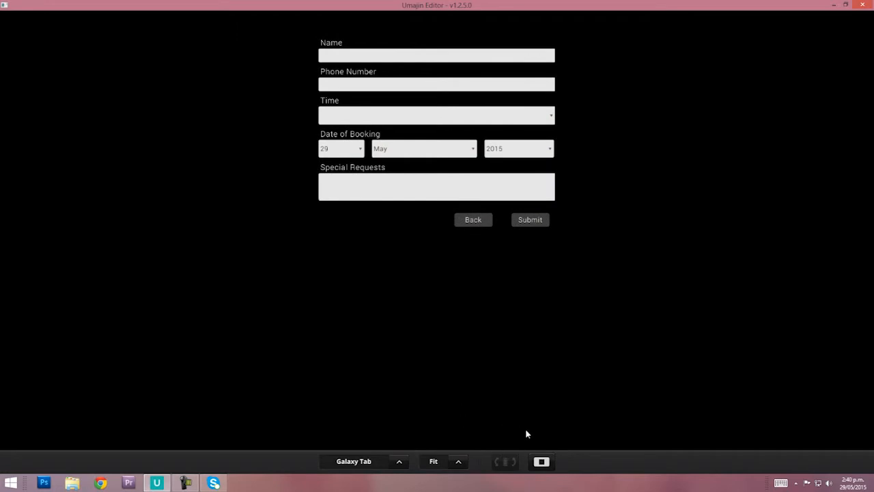
View the running app at 100%, go back from the booking form, and view it at 25% and Fit zoom.
click(458, 461)
click(454, 362)
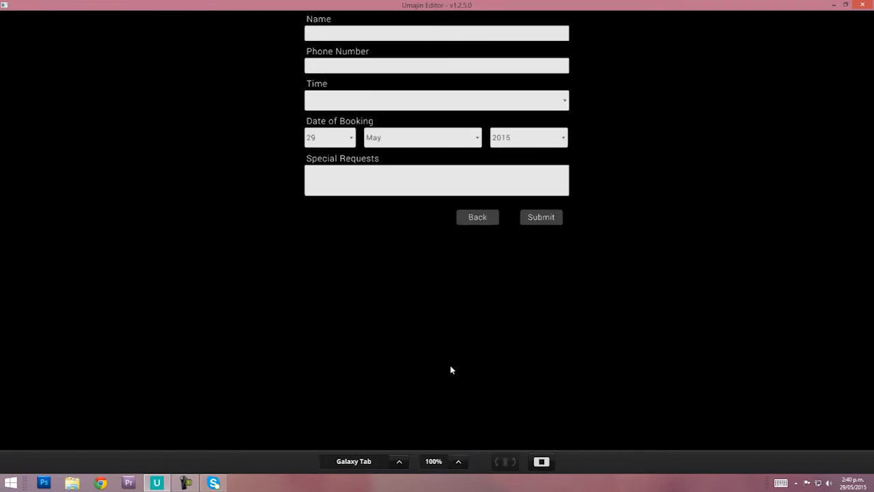
click(477, 216)
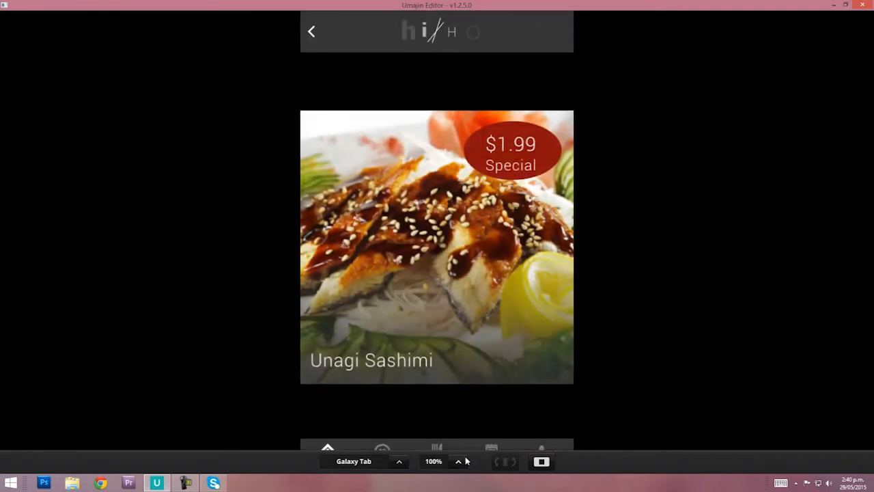
click(459, 461)
click(451, 319)
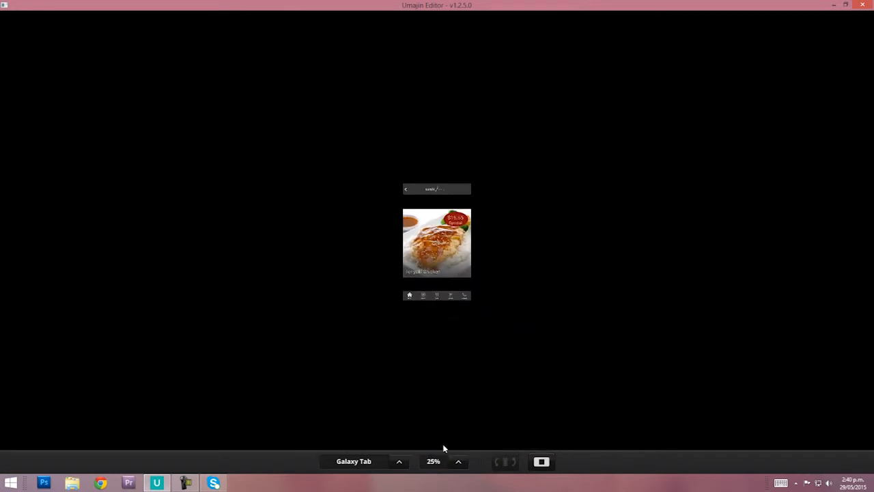
click(459, 458)
click(447, 427)
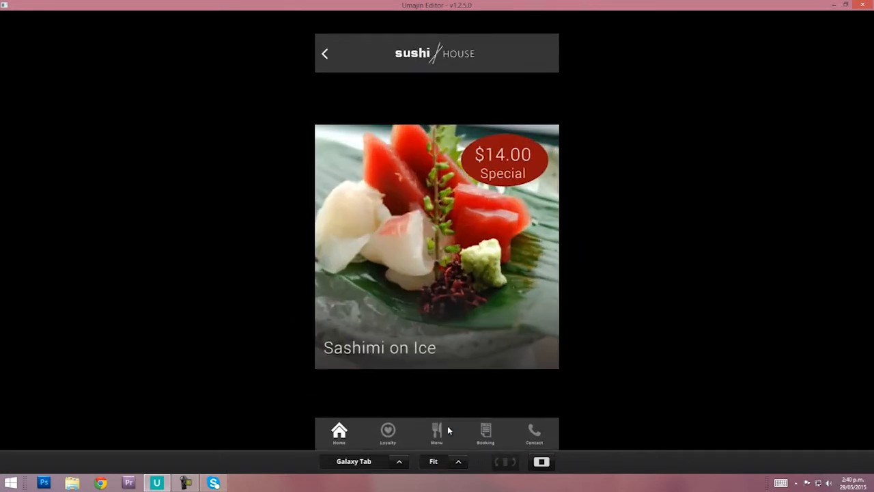
Switch the running app to the iPad mini device and stop the app preview.
click(399, 461)
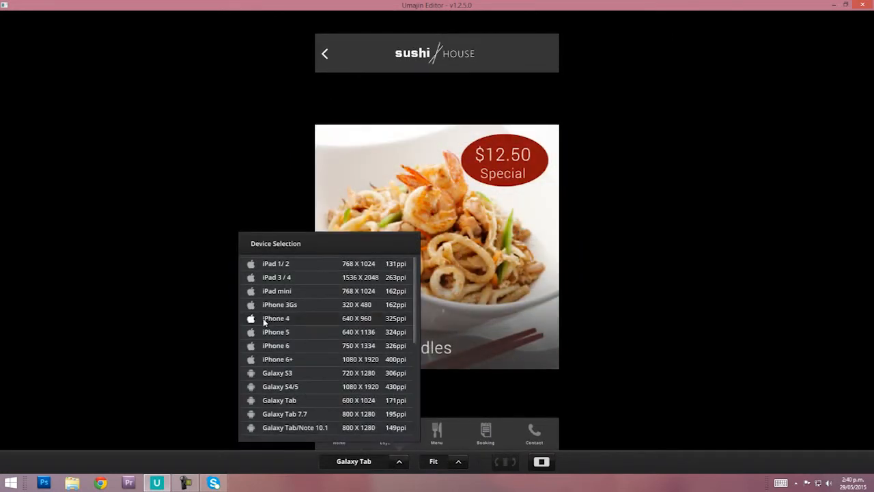
click(299, 291)
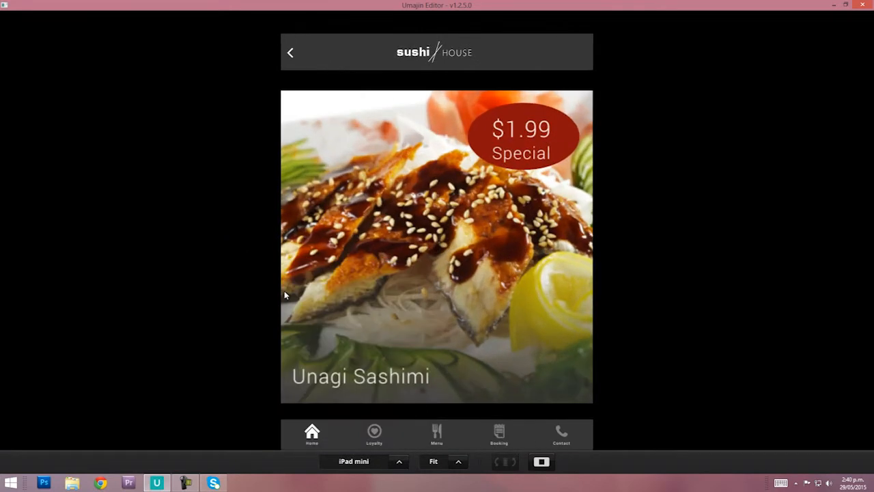
click(548, 468)
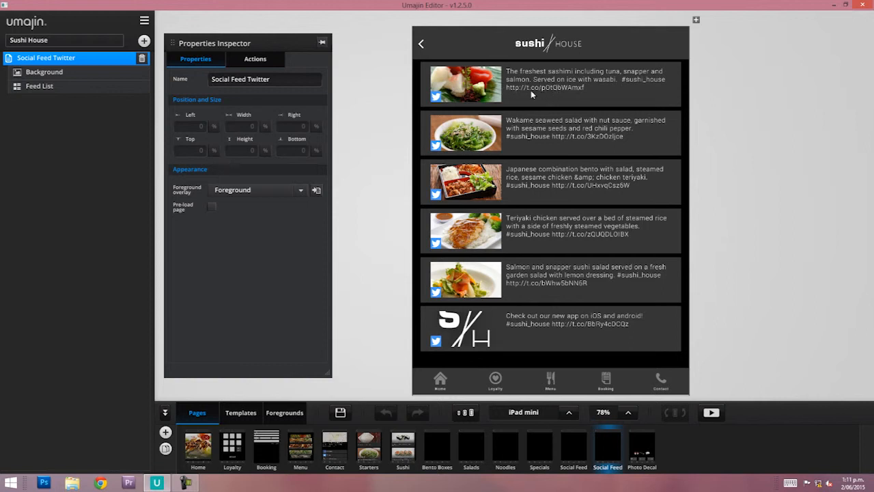
Inspect the Feed List's template and its feed field mapping on the Social Feed Twitter page.
click(59, 87)
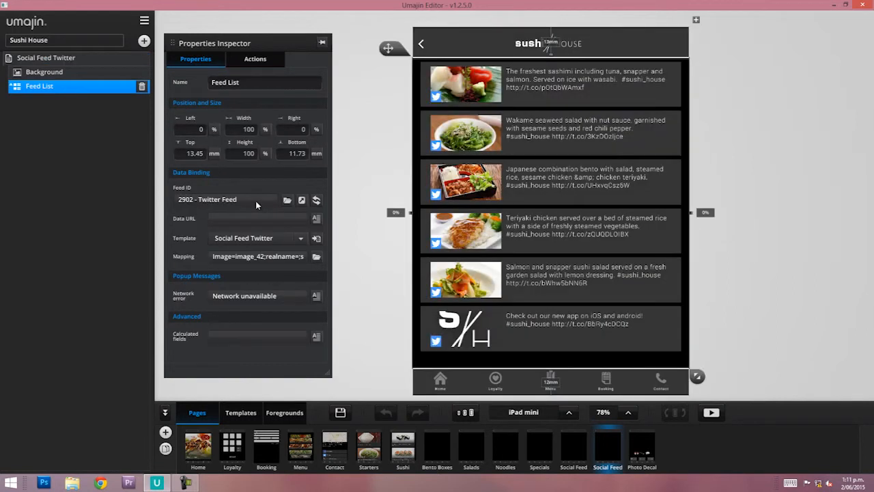
click(251, 238)
click(251, 239)
click(316, 257)
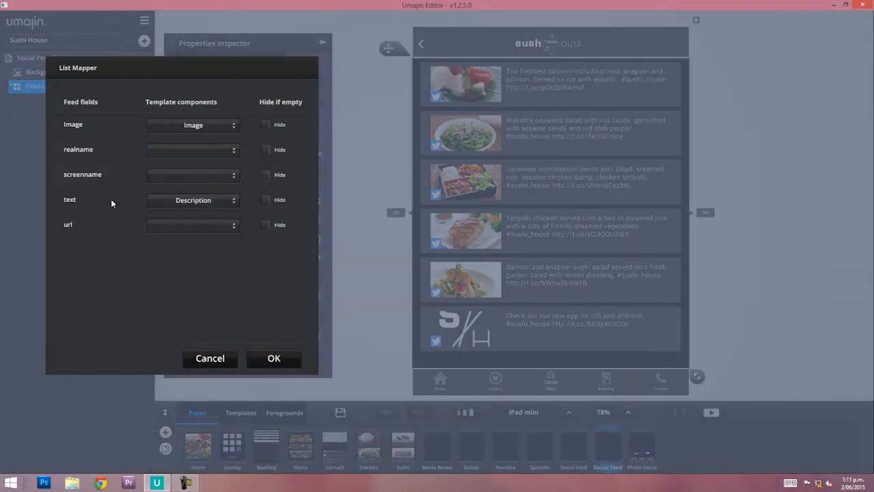
click(273, 358)
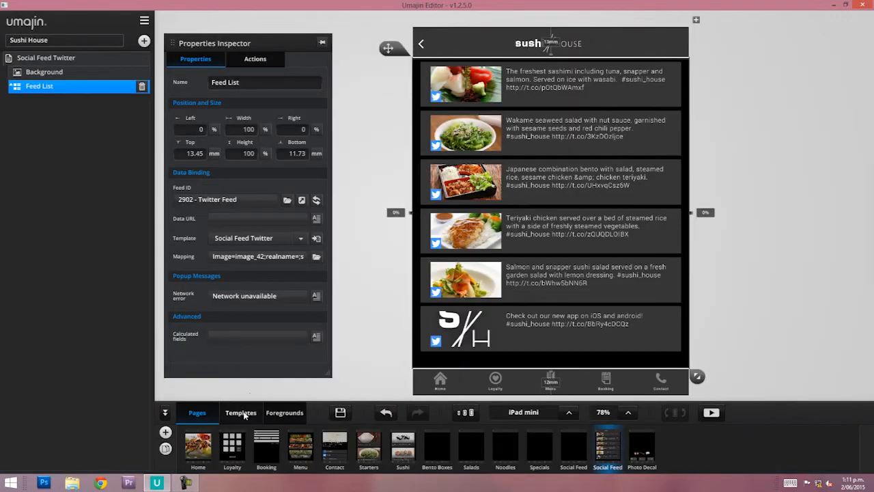
Increase the Social Feed Twitter template's height to about 36 mm and check the spacing on the feed page.
click(241, 413)
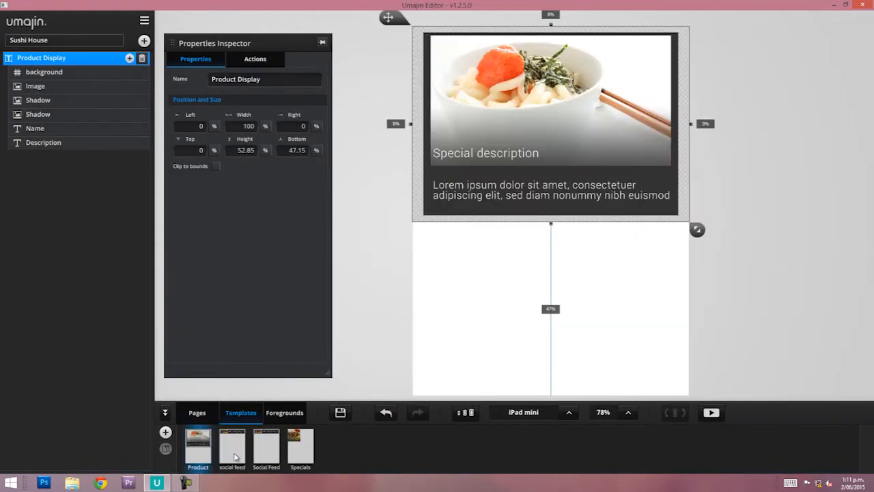
click(268, 448)
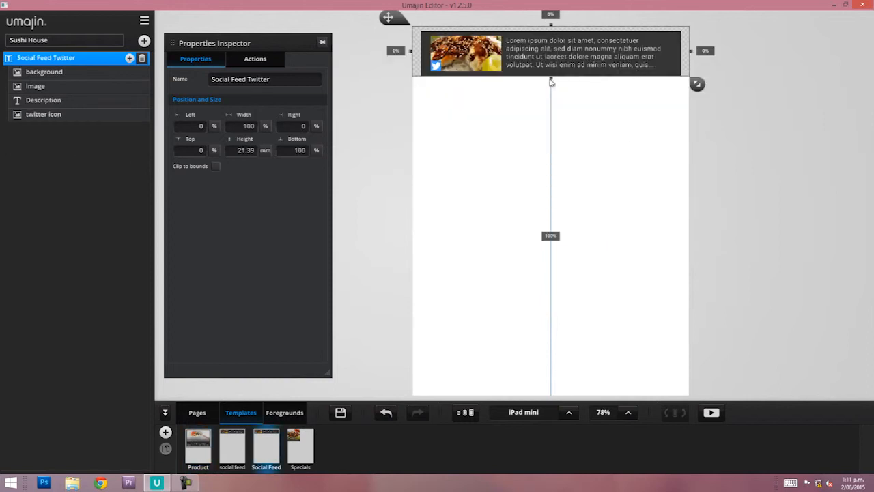
drag(552, 82, 552, 110)
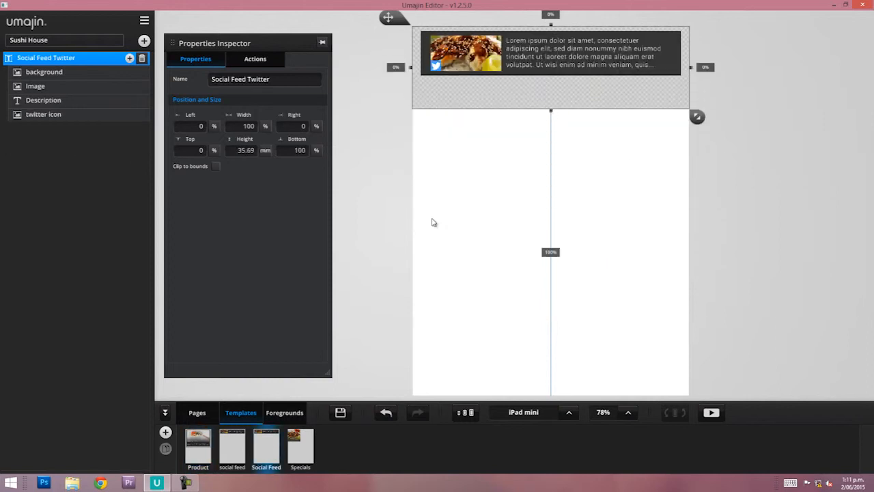
click(201, 413)
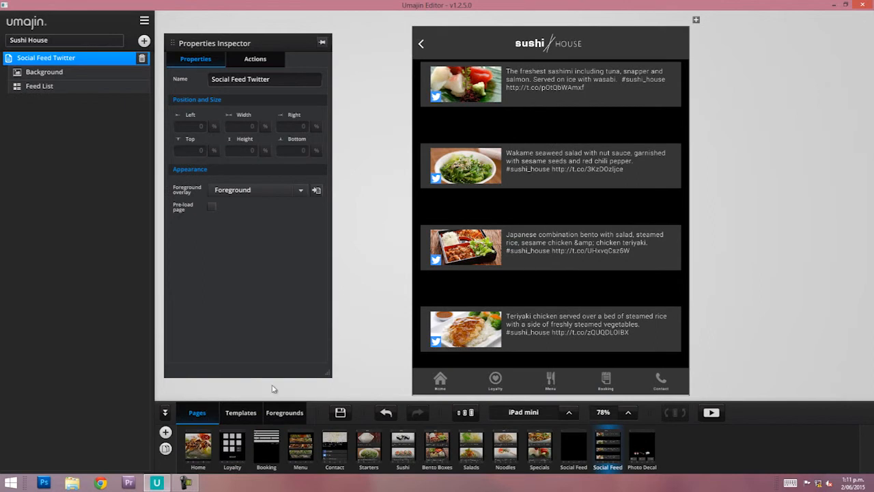
Reduce the Social Feed Twitter template's height to about 24 mm and return to the feed page.
click(248, 414)
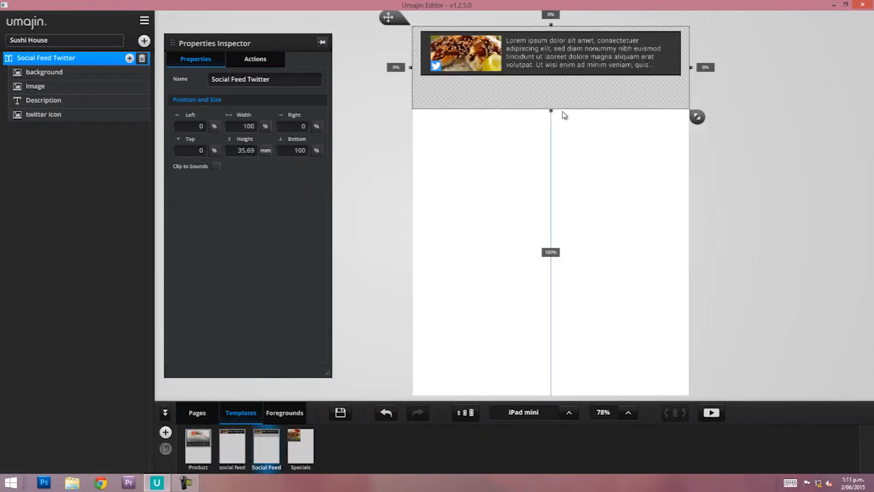
drag(552, 111, 552, 84)
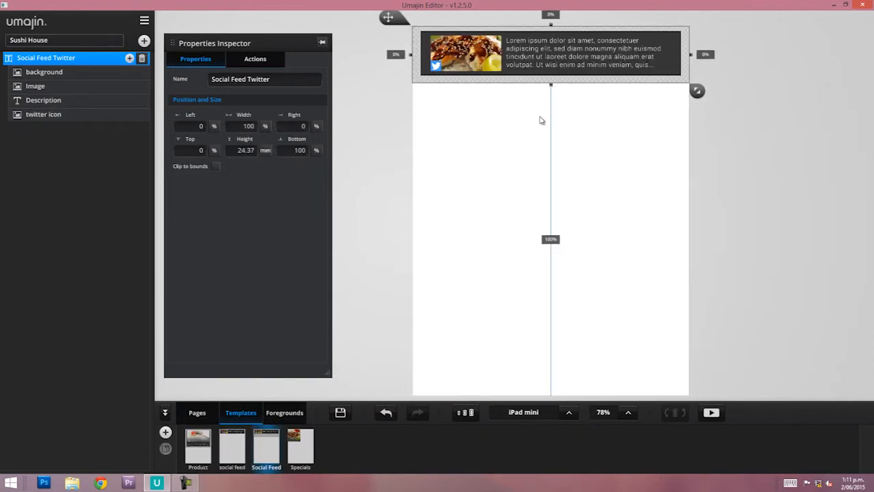
click(194, 415)
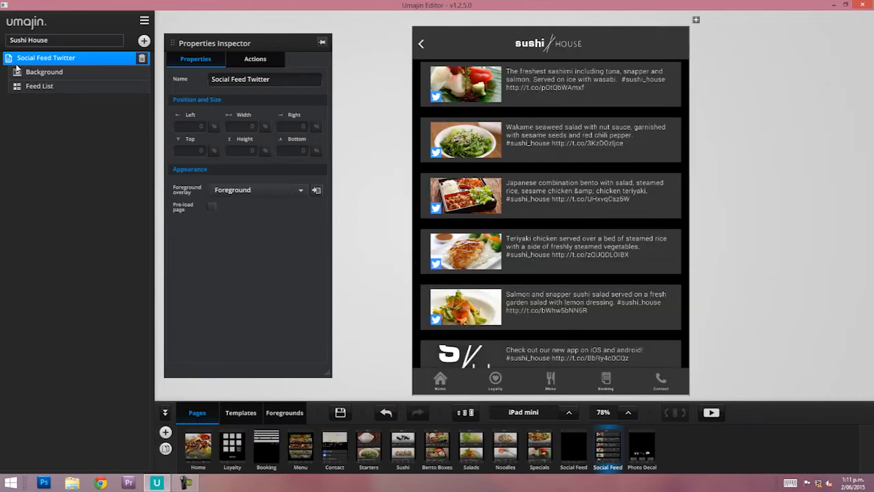
Open the Feed List's Twitter feed in the online CMS and examine all of its data columns.
click(36, 86)
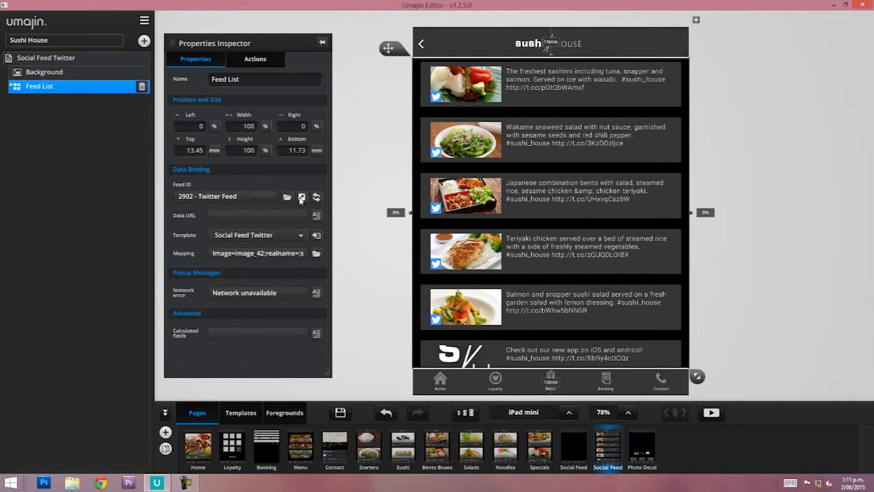
click(301, 197)
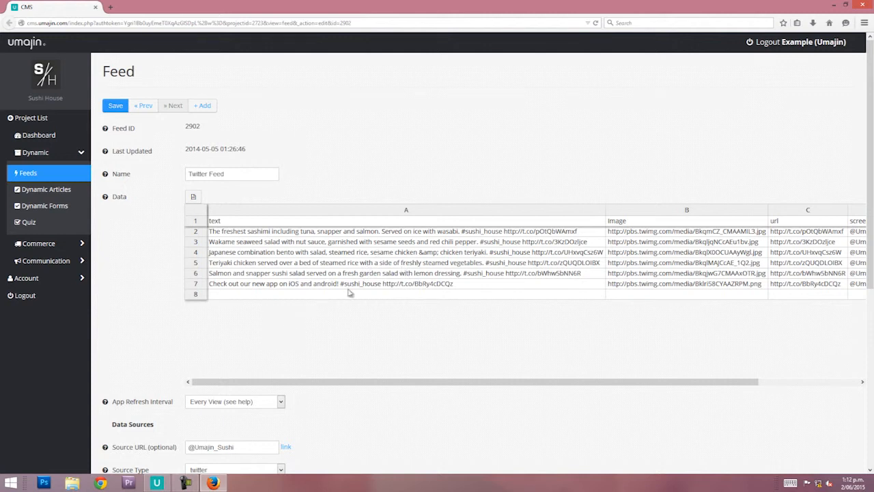
click(158, 482)
click(157, 482)
drag(230, 382, 463, 386)
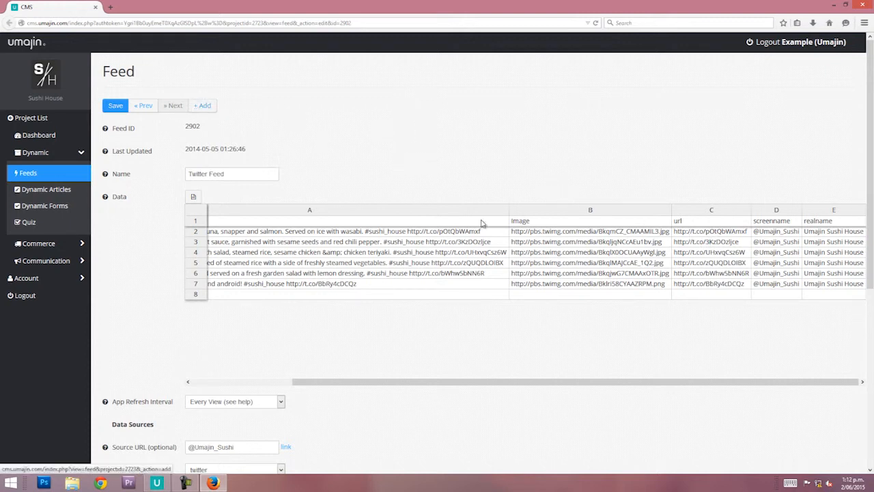
Examine the Twitter feed's data source settings and source type options, and switch back to Umajin Editor.
scroll(475, 363, down, 5)
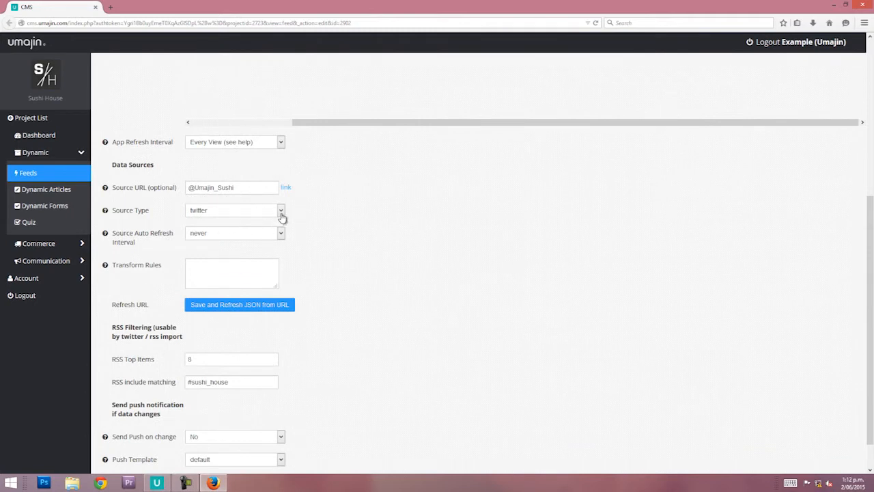
click(281, 215)
click(335, 221)
click(157, 484)
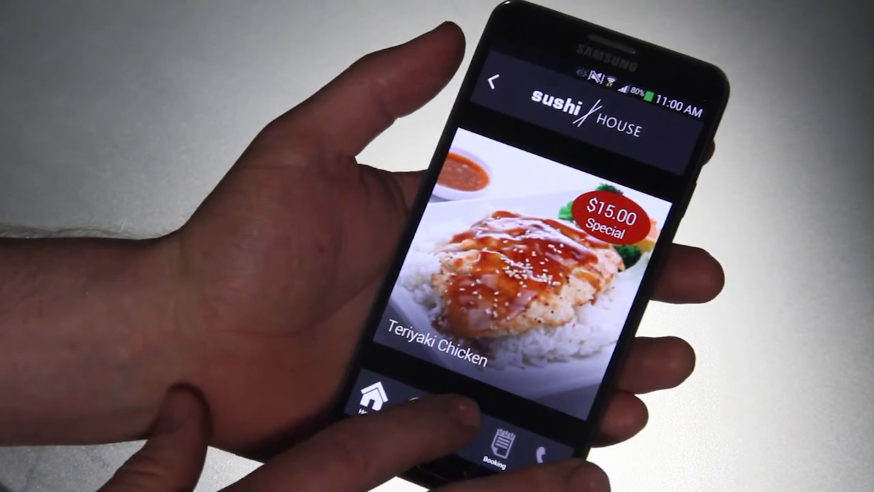
click(457, 430)
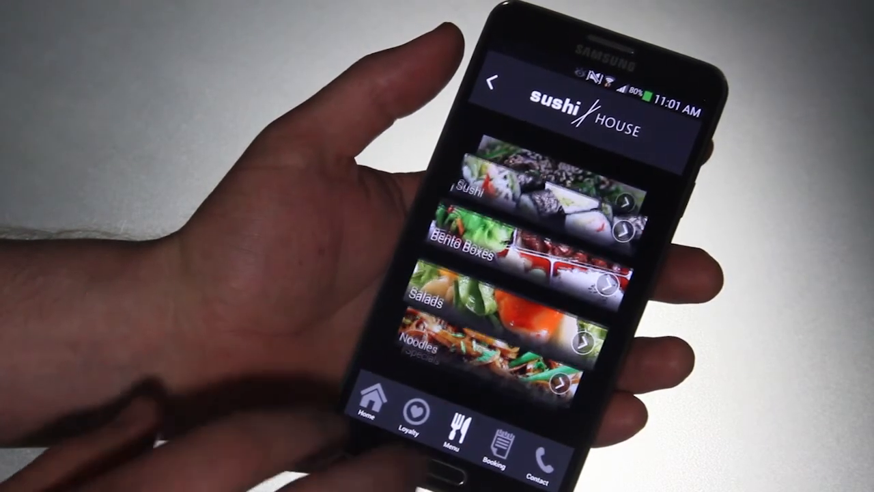
scroll(533, 273, up, 5)
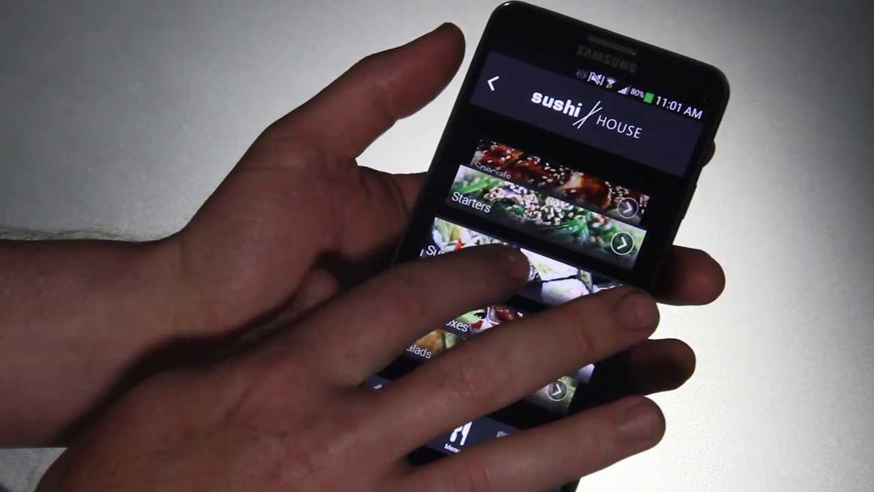
click(601, 307)
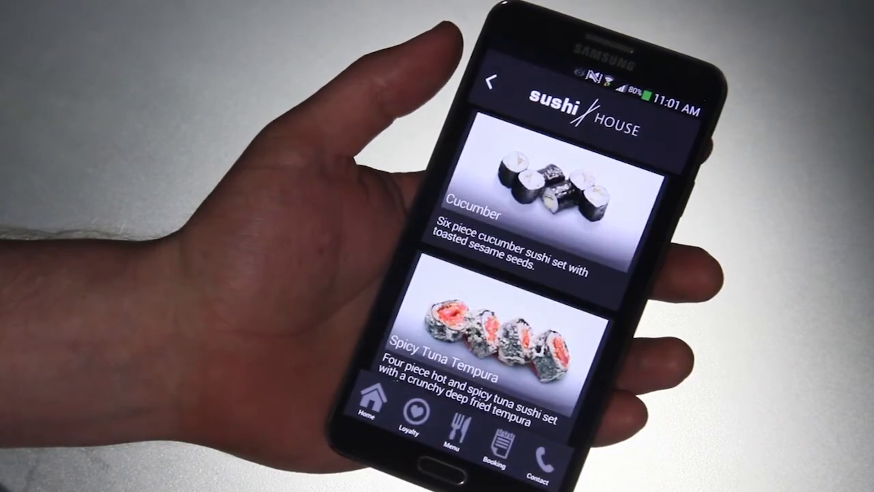
scroll(505, 334, down, 5)
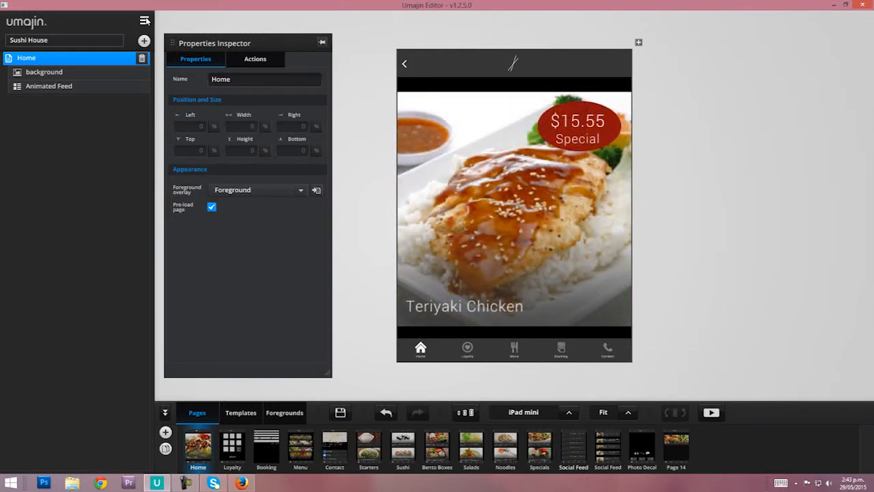
Open the publish settings of the Sushi House project.
click(145, 20)
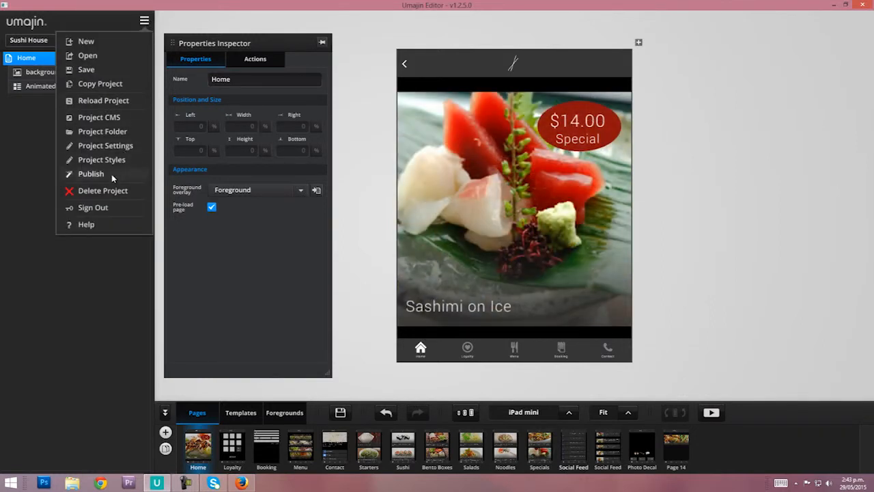
click(113, 177)
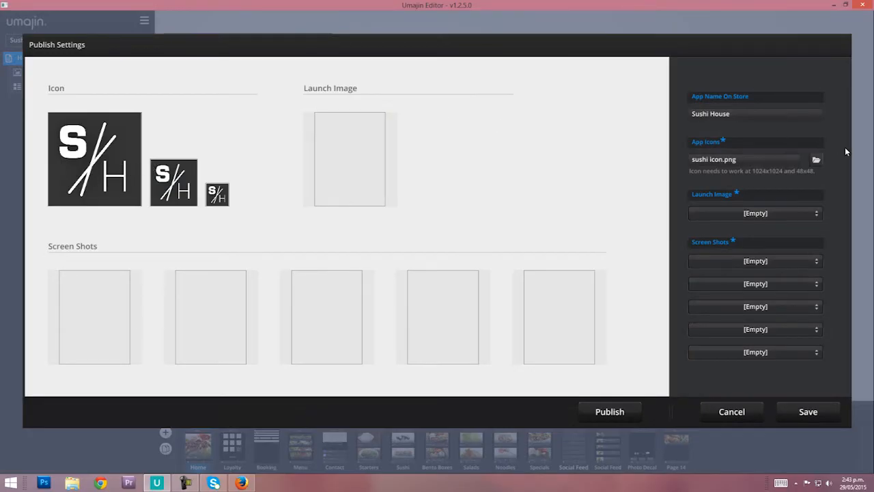
Browse the project images available for the app icon and leave the image selector without inserting one.
click(816, 160)
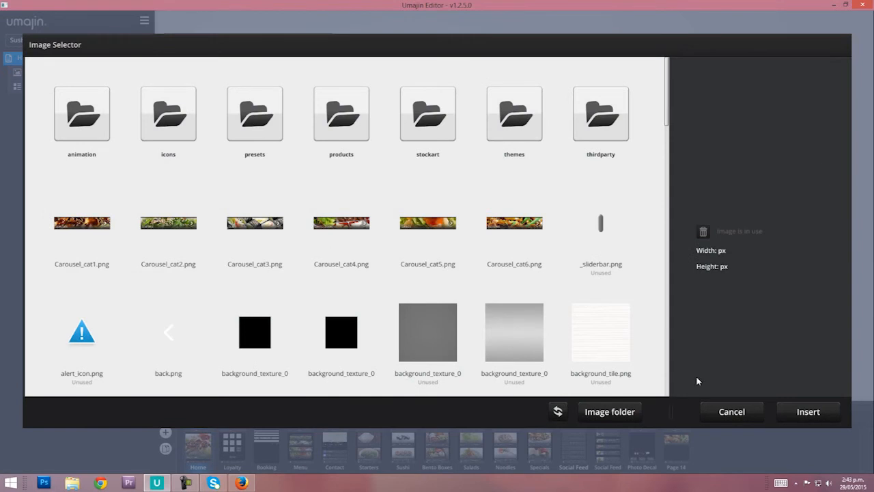
click(720, 412)
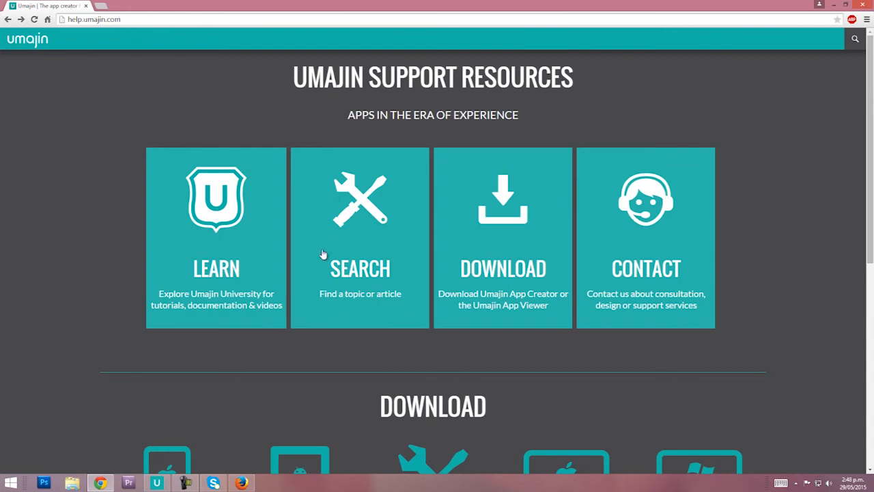
Open the Tutorials page of Umajin University on the help site in Chrome and view its sample app tutorial playlist.
click(231, 216)
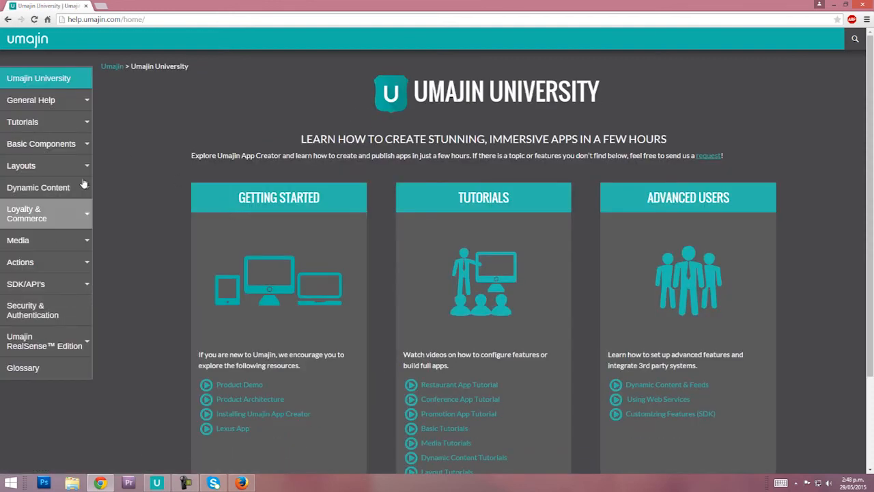
click(36, 123)
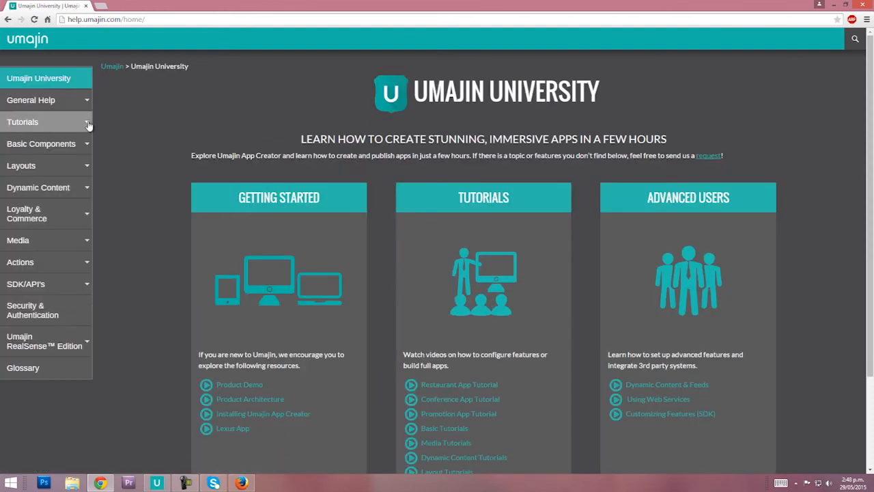
click(38, 126)
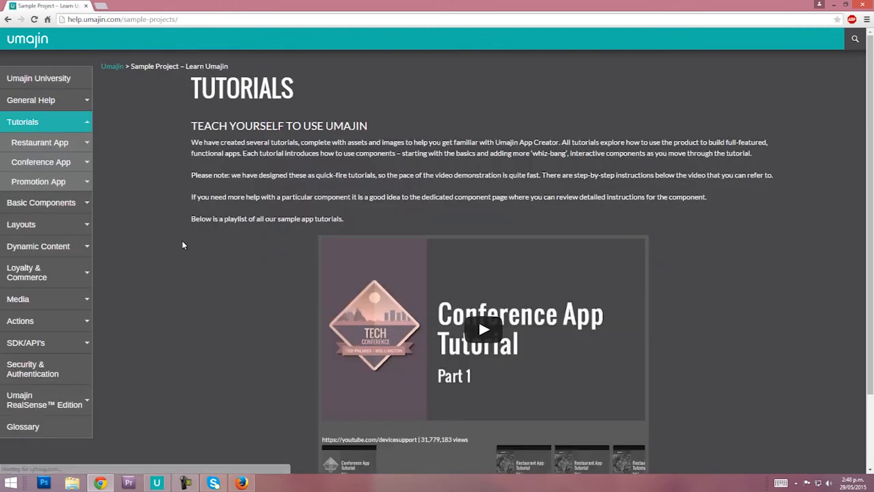
scroll(205, 254, down, 2)
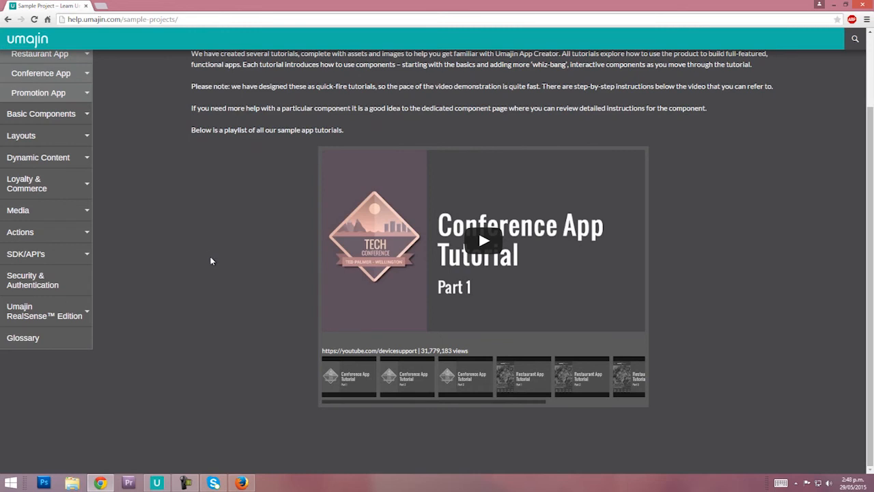